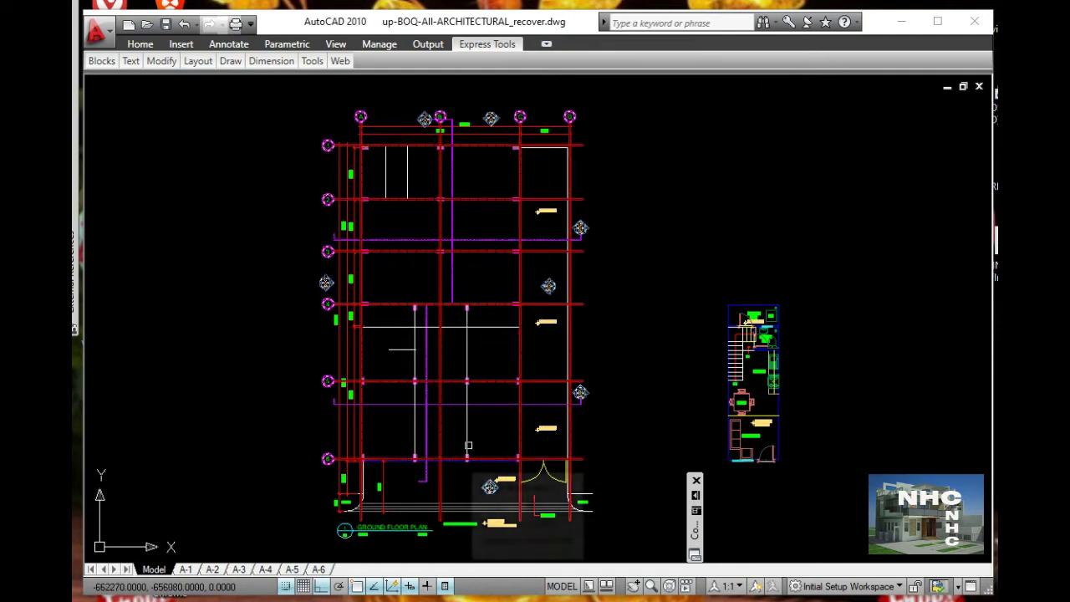
- Inspect grid lines 3–6 up close, then pan left to show the furnished floor plan
middle_click_drag(472, 385, 548, 356)
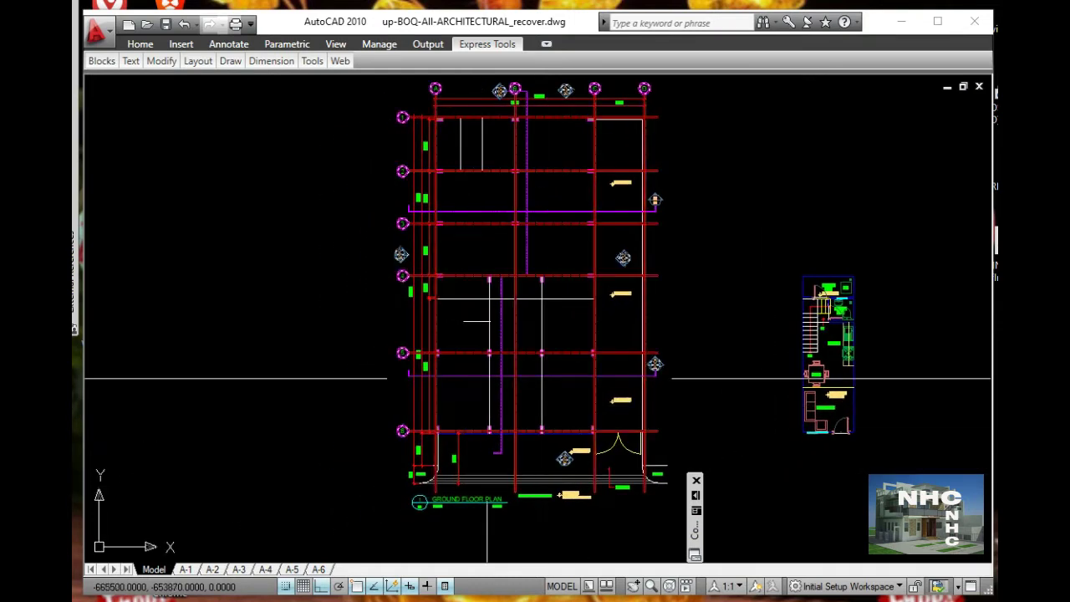
scroll(464, 323, "up", 3)
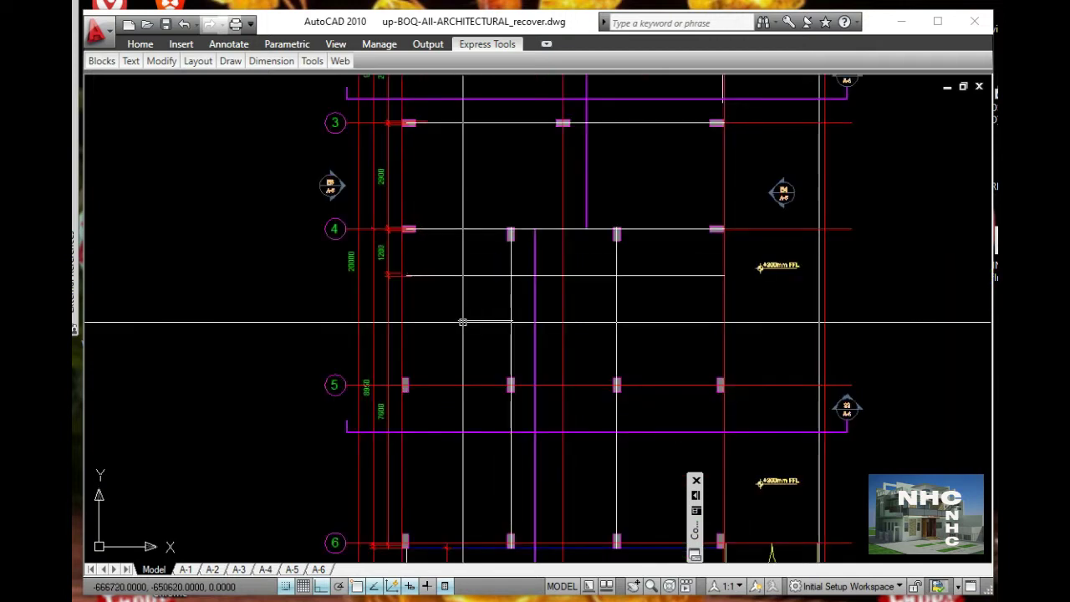
middle_click_drag(462, 323, 474, 274)
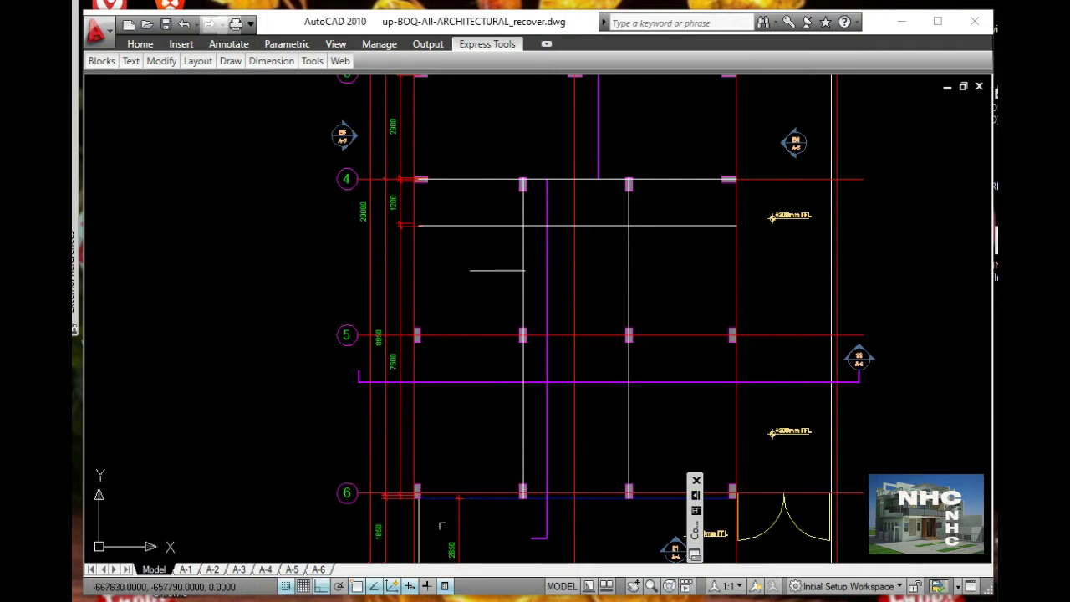
left_click(549, 179)
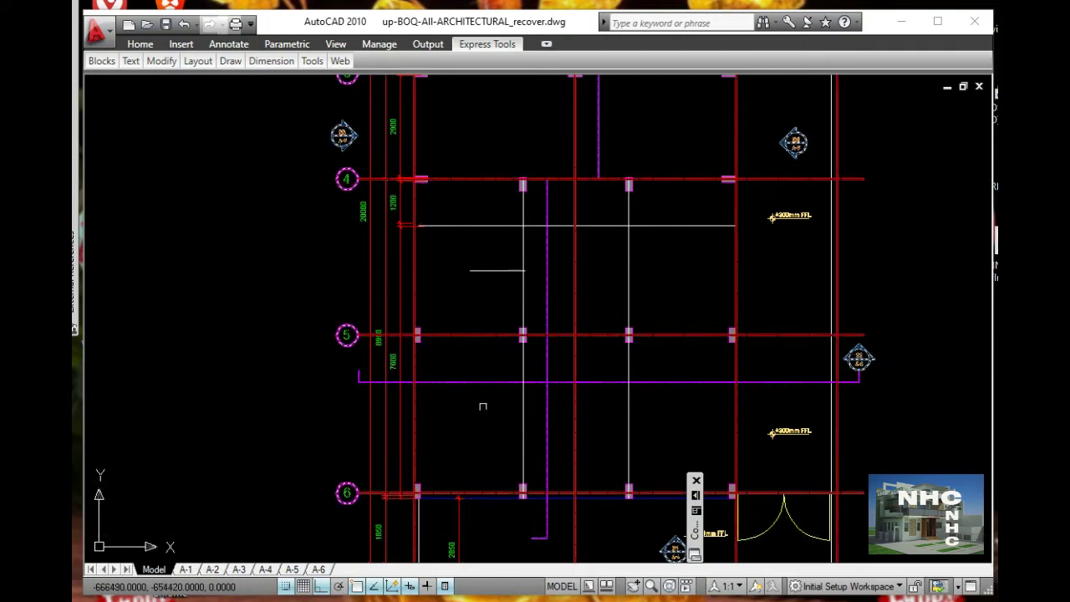
key("Escape")
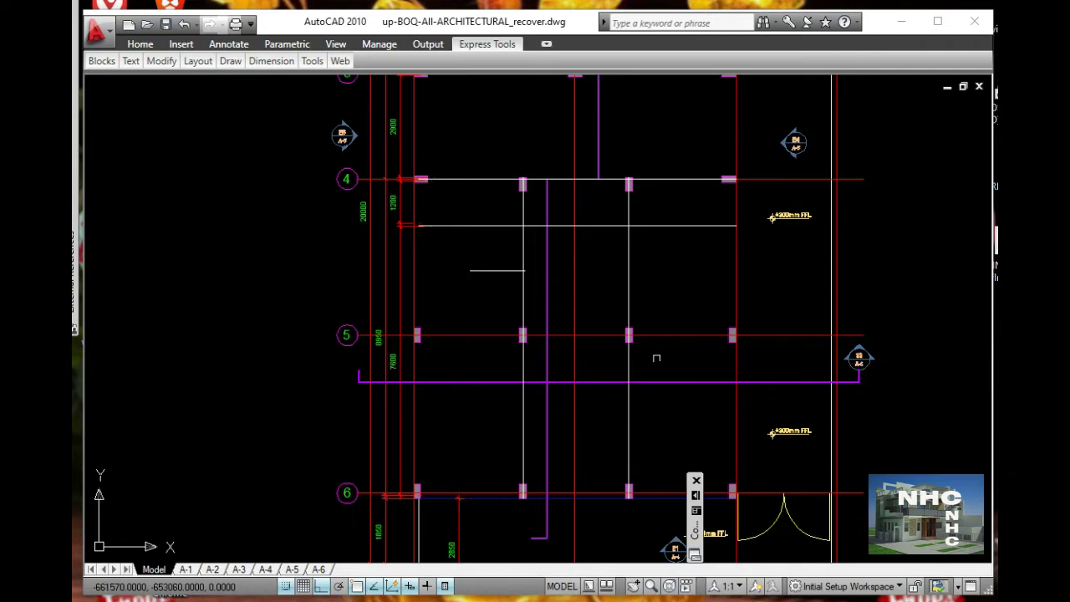
middle_click_drag(842, 434, 662, 401)
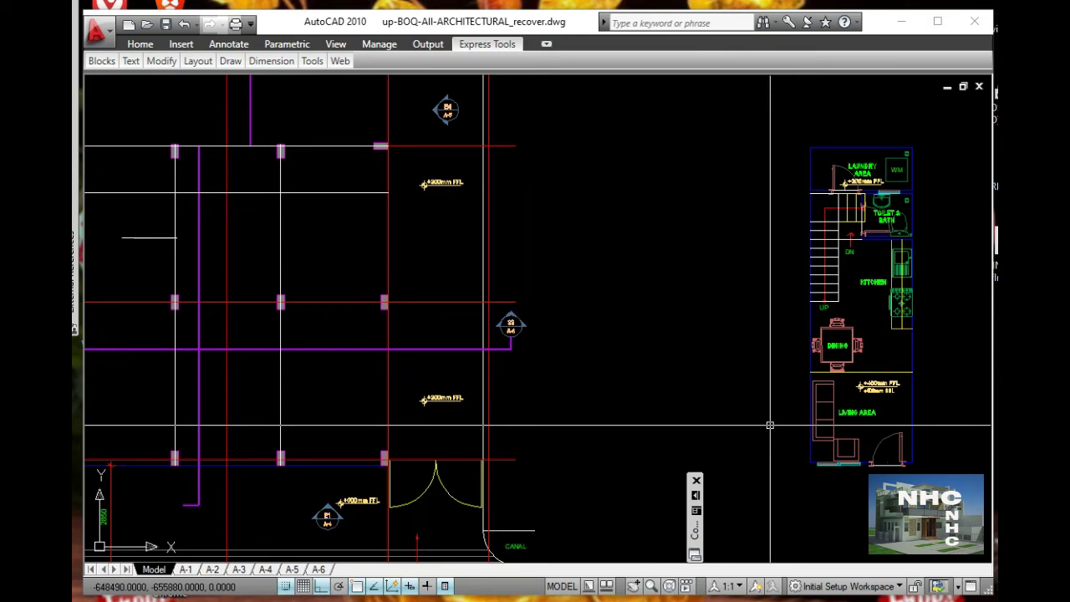
- Start a MOVE and select the whole furnished floor-plan block
type("m")
key("Return")
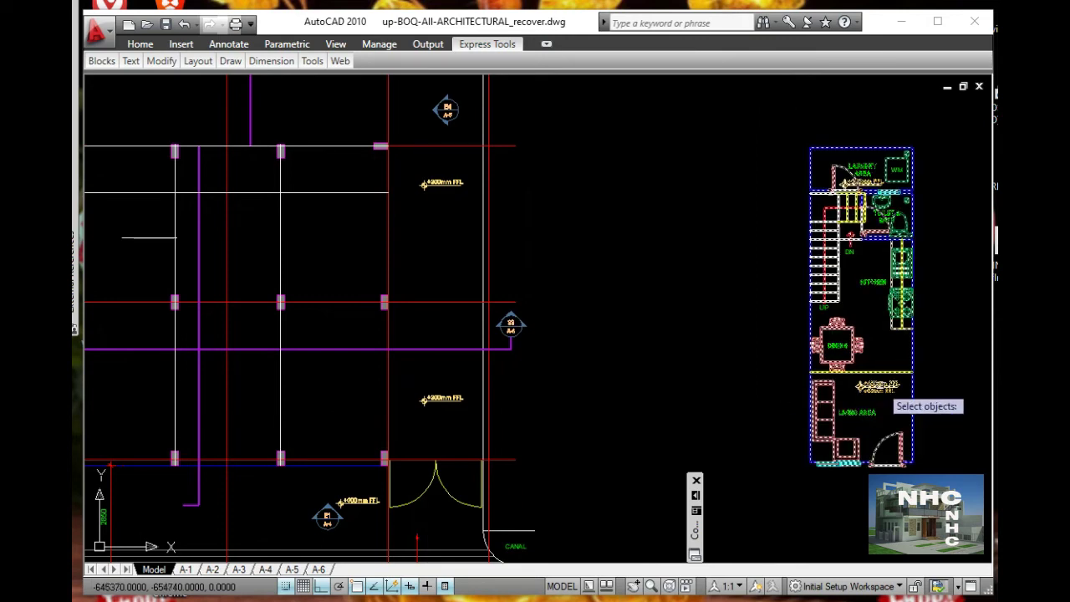
left_click(904, 377)
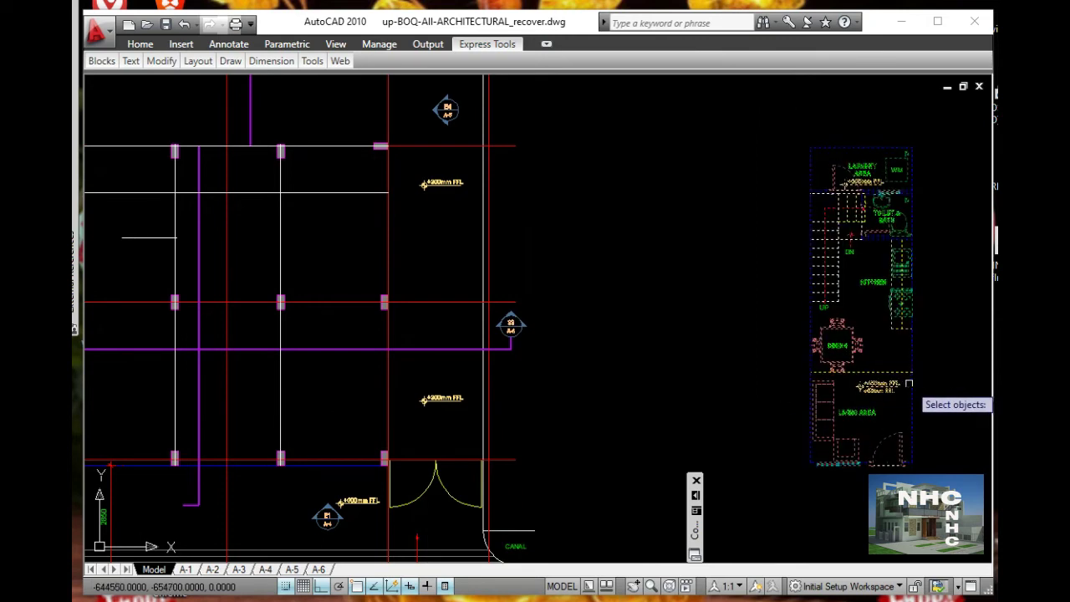
key("Return")
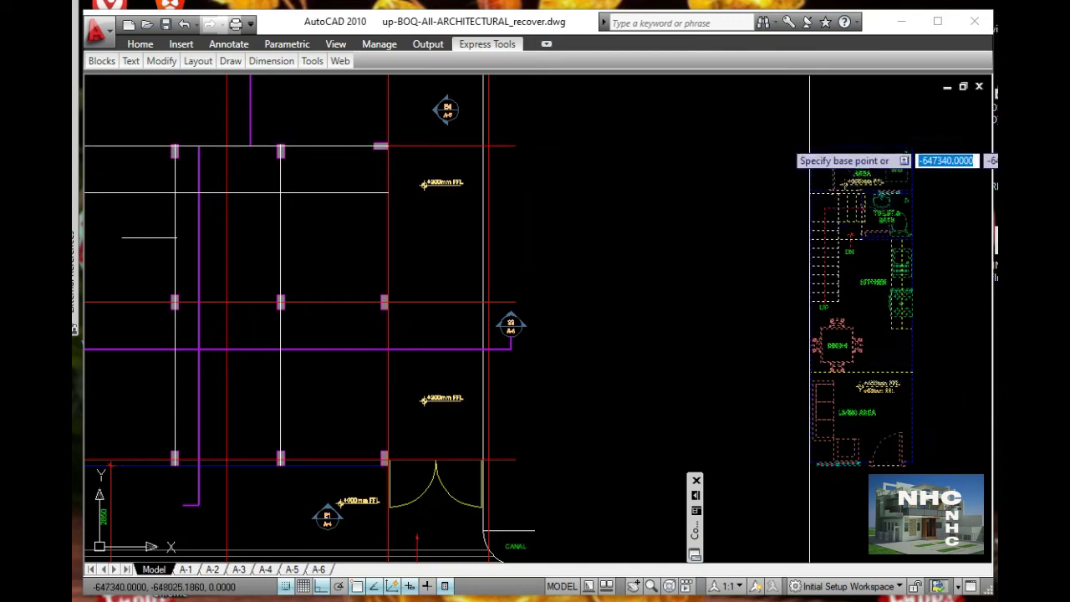
scroll(808, 140, "up", 5)
scroll(803, 142, "up", 2)
scroll(788, 239, "up", 2)
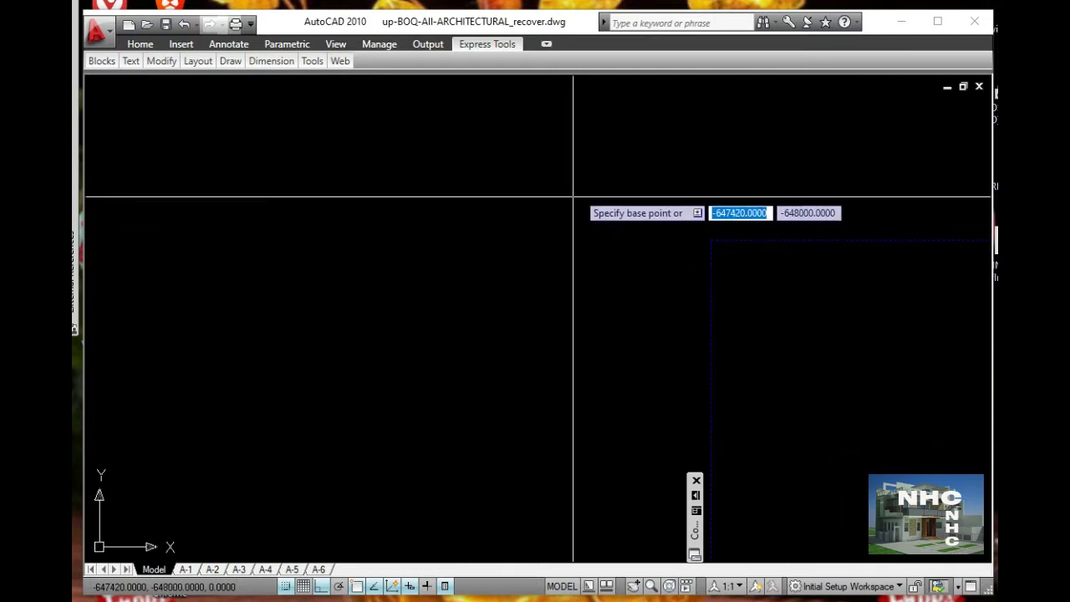
- Snap the move's base point and displacement to the outline's top-left corner endpoint
type("e")
type("nd")
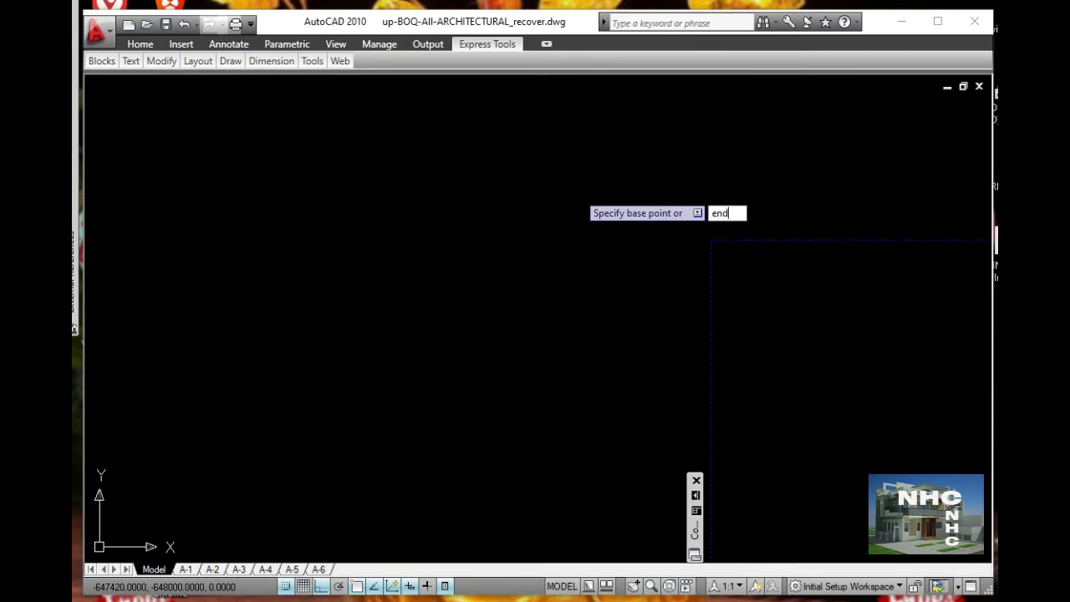
key("Return")
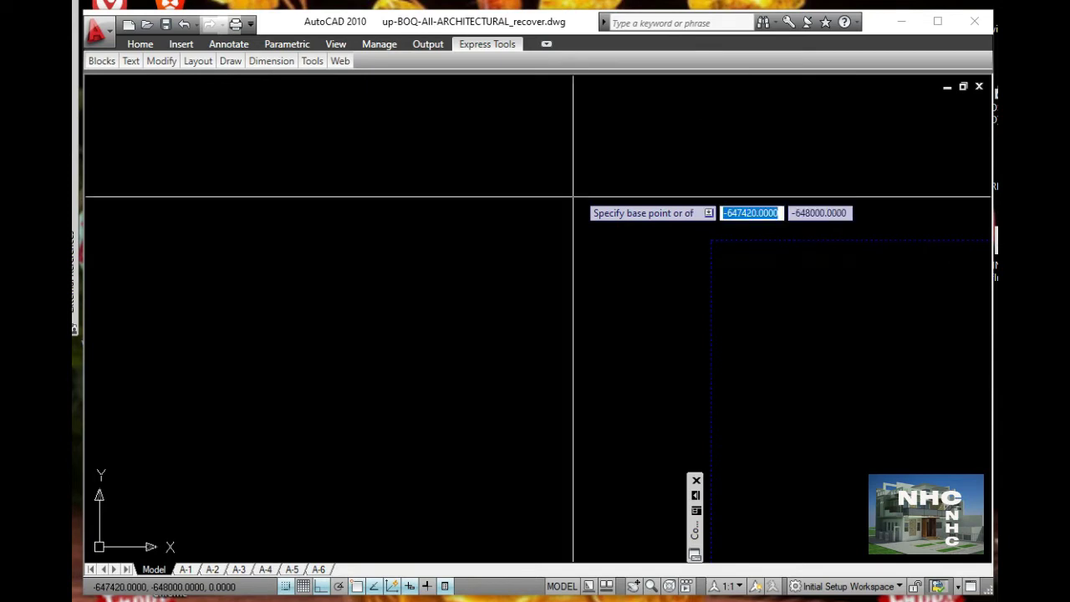
key("Return")
type("end")
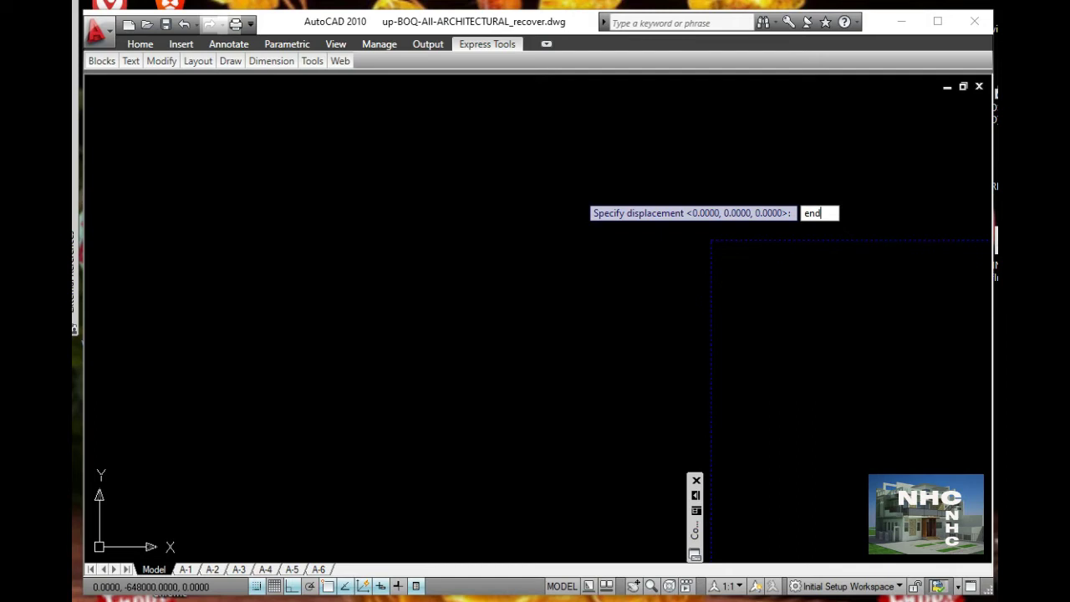
key("Return")
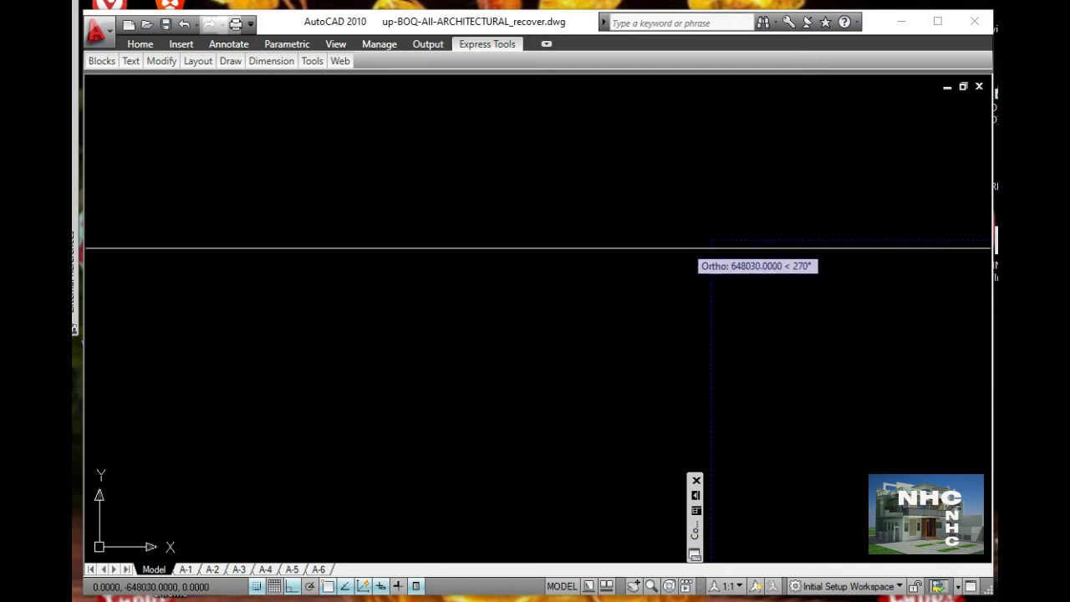
left_click(710, 240)
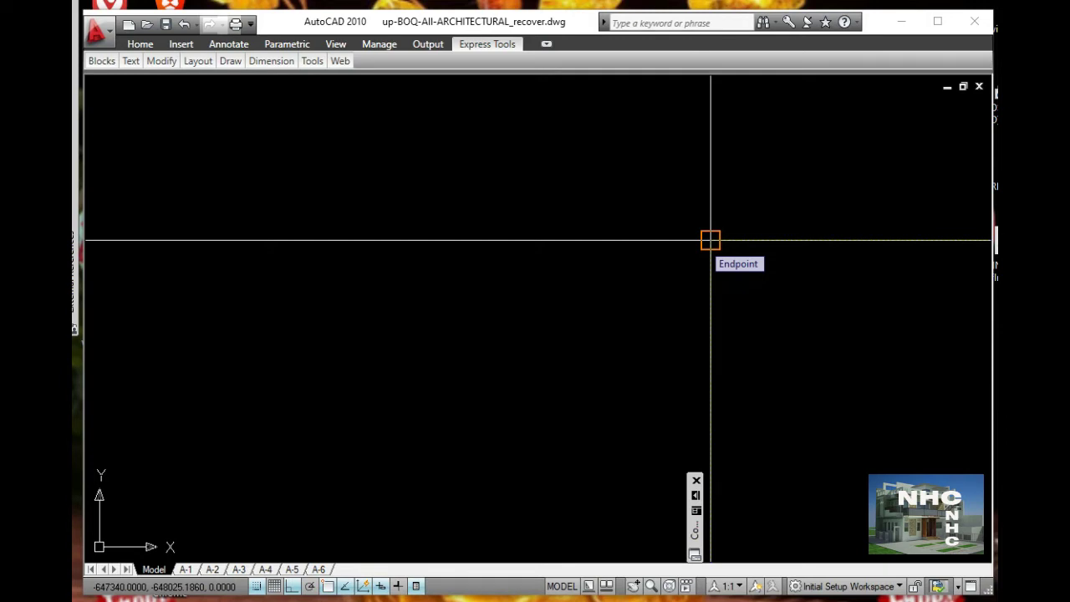
left_click(710, 240)
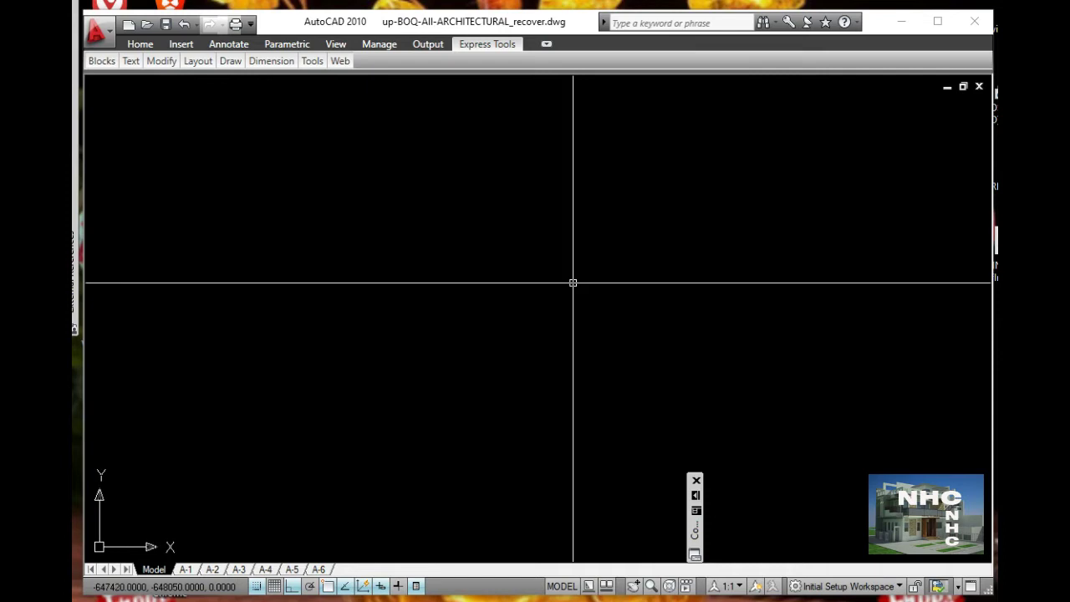
- Regenerate with RE and zoom back to the grid plan and furnished layout
type("re")
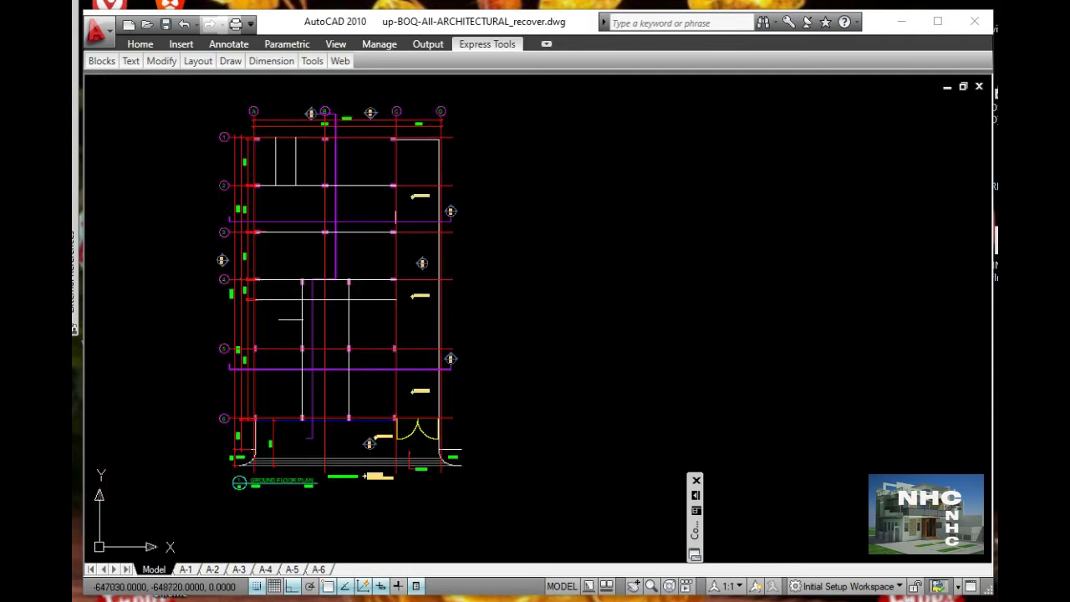
type("z")
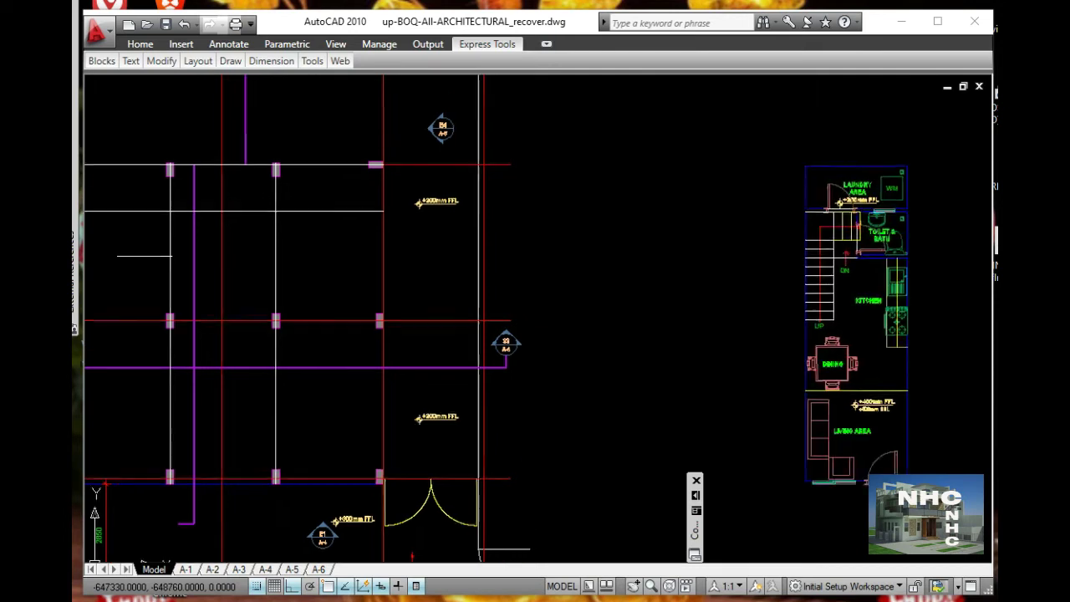
- Start a second MOVE and select the furnished layout block
middle_click_drag(811, 170, 793, 209)
type("m")
key("space")
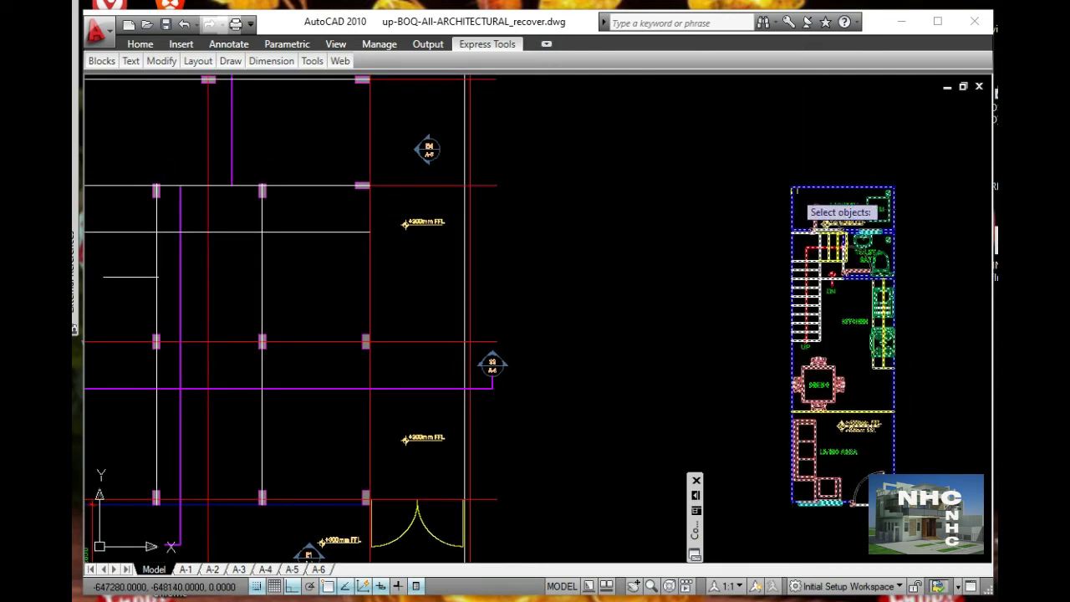
scroll(794, 190, "up", 3)
scroll(794, 190, "up", 2)
scroll(795, 188, "up", 1)
left_click(791, 187)
key("space")
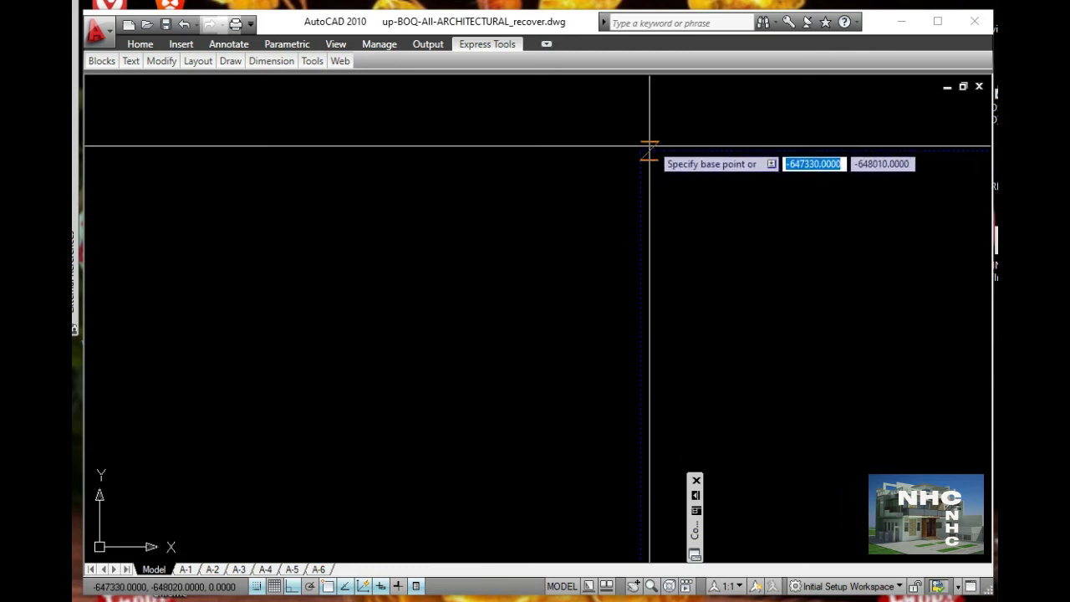
- Take the layout's top-left outline corner endpoint as the base point, then zoom out
left_click(640, 149)
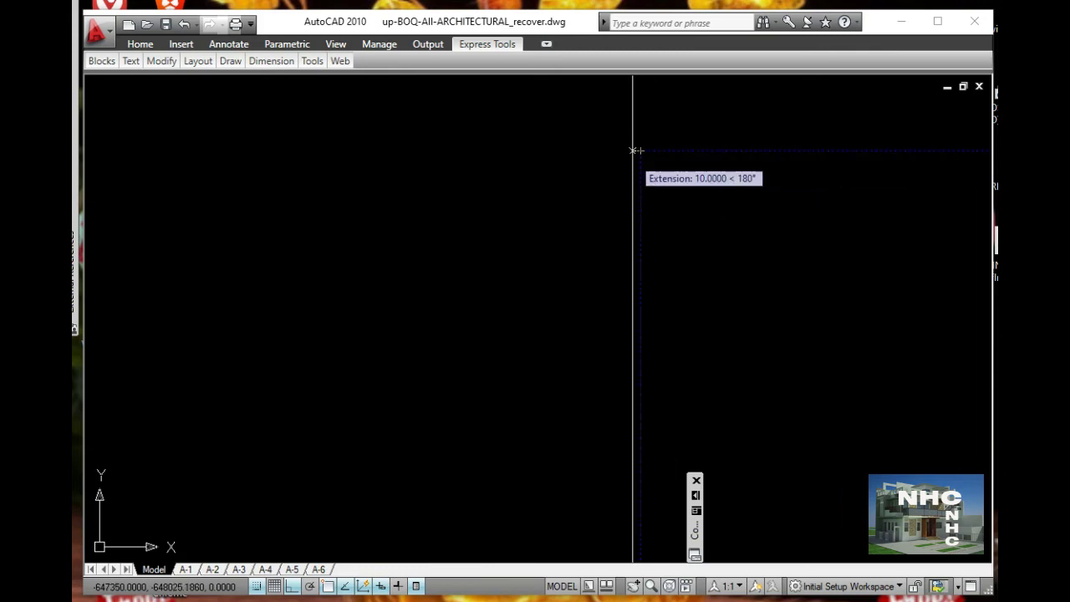
type("en")
key("Return")
left_click(640, 150)
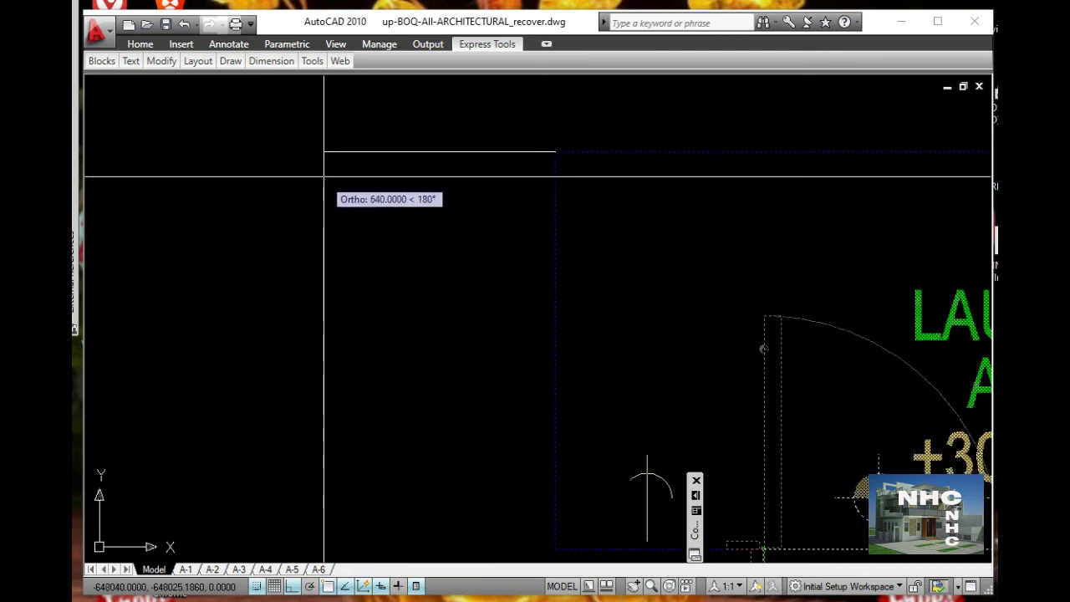
scroll(763, 349, "down", 5)
scroll(747, 245, "up", 3)
scroll(548, 260, "down", 5)
scroll(501, 280, "up", 2)
- Bring the moving layout's top edge onto grid line 4, about 21000 units left
middle_click_drag(464, 282, 732, 286)
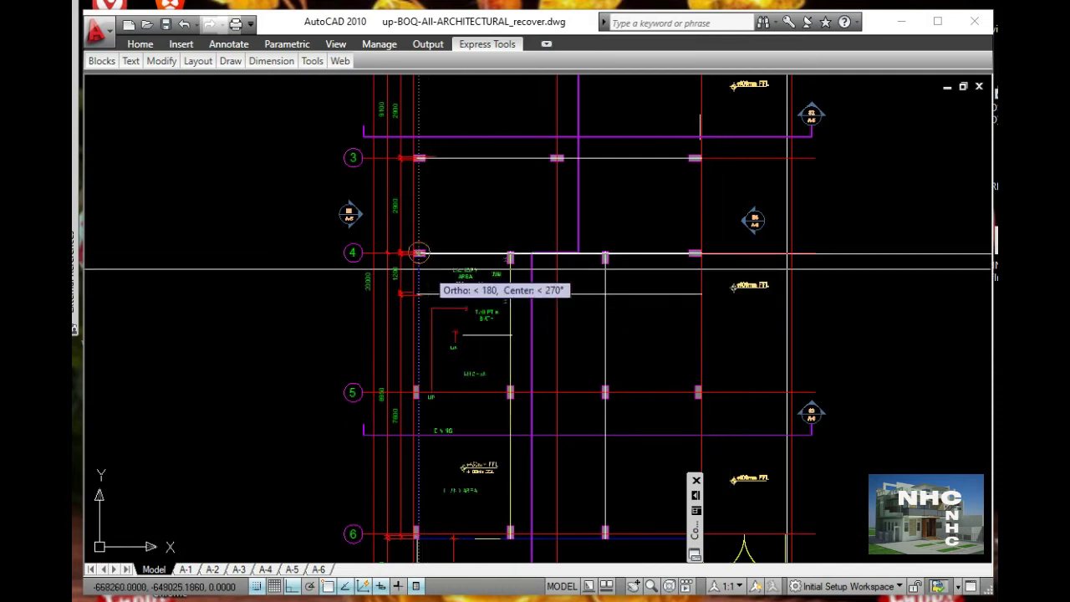
scroll(489, 304, "up", 3)
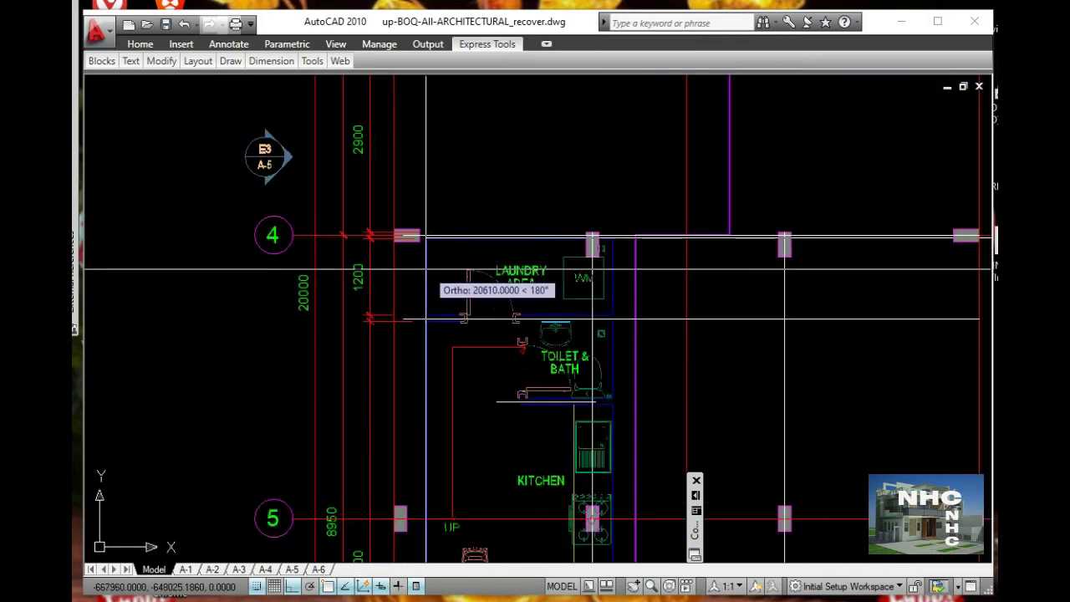
scroll(409, 268, "up", 5)
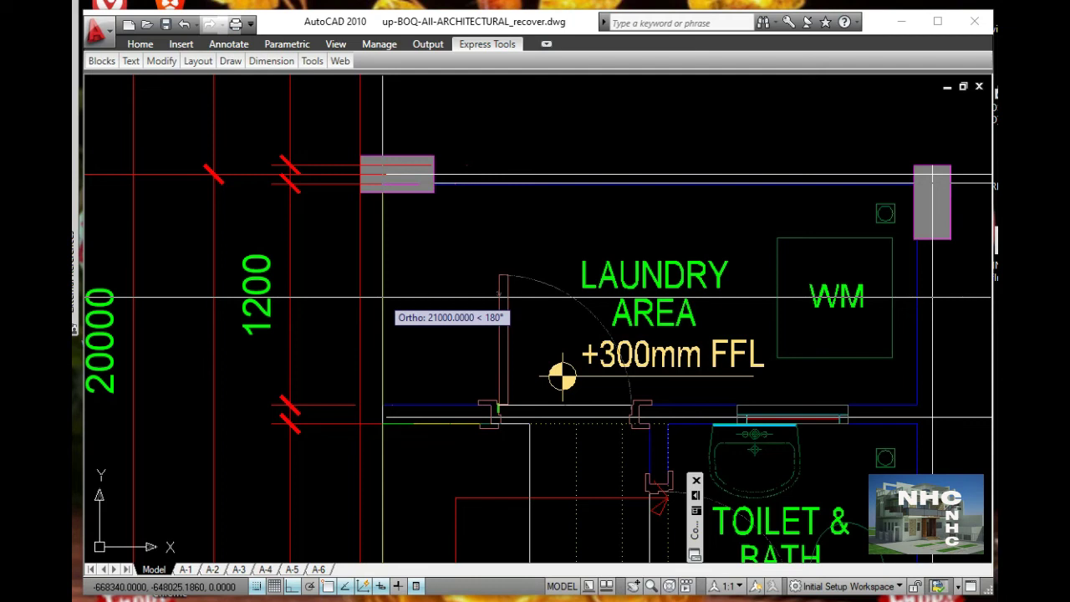
- Drop the layout with its top on grid line 4 and frame the laundry area
left_click(382, 297)
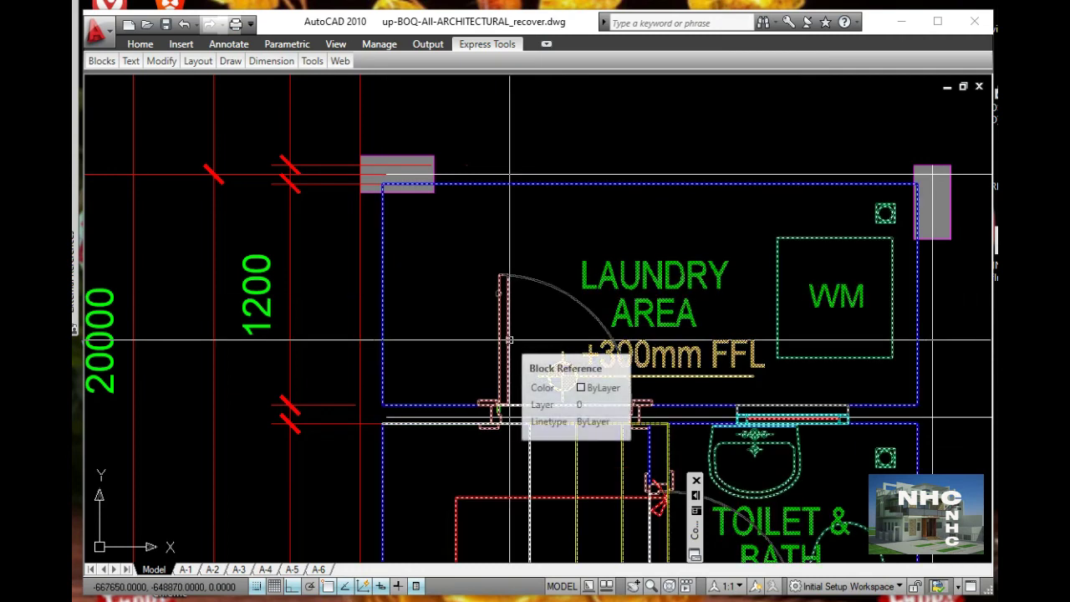
middle_click_drag(598, 398, 505, 350)
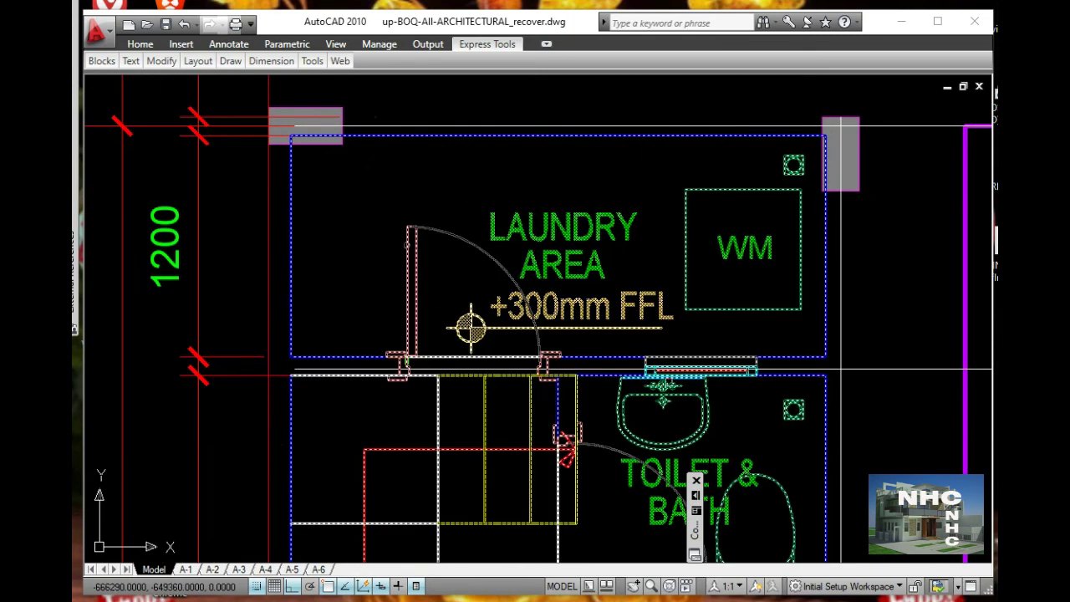
- Review the placed layout's stair, kitchen, dining and living areas down to the front door
middle_click_drag(644, 552, 628, 385)
middle_click_drag(636, 518, 627, 285)
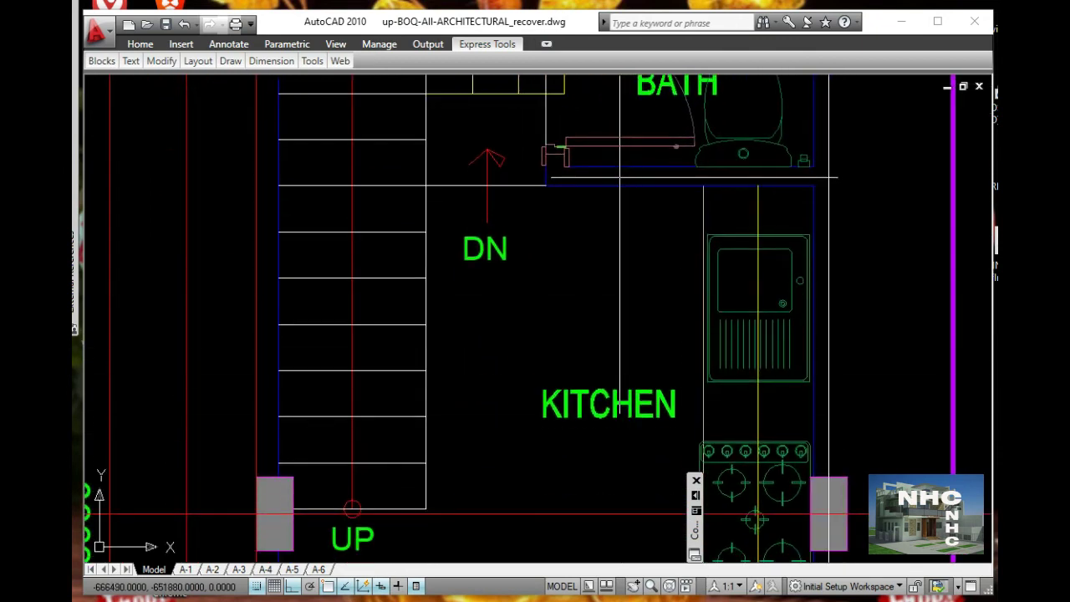
middle_click_drag(627, 514, 623, 376)
middle_click_drag(623, 501, 623, 376)
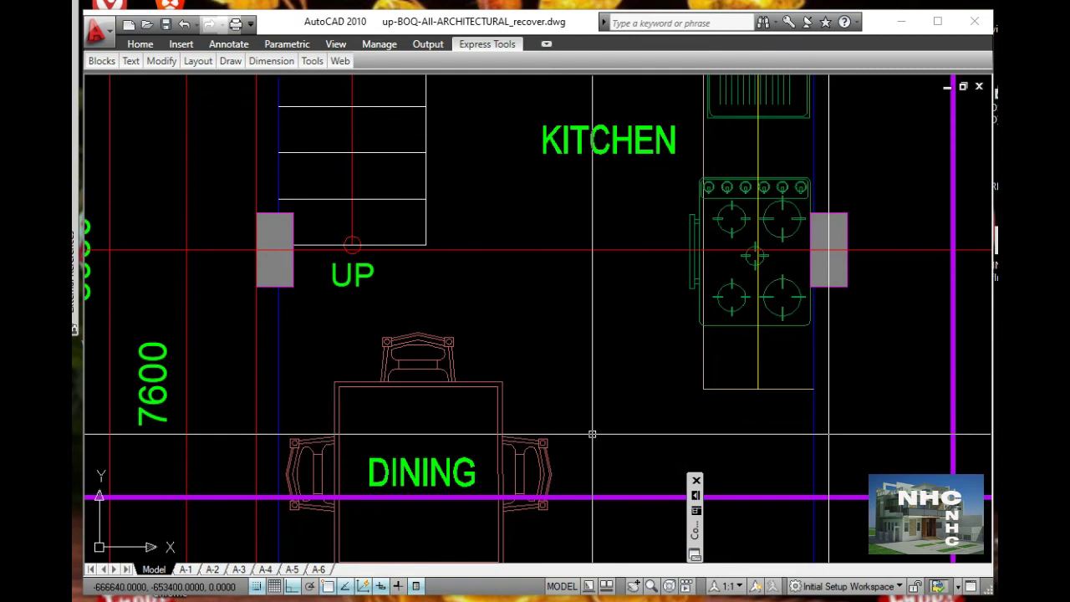
middle_click_drag(502, 522, 501, 375)
mouse_move(543, 541)
middle_mouse_down()
mouse_move(496, 533)
mouse_move(545, 414)
middle_mouse_up()
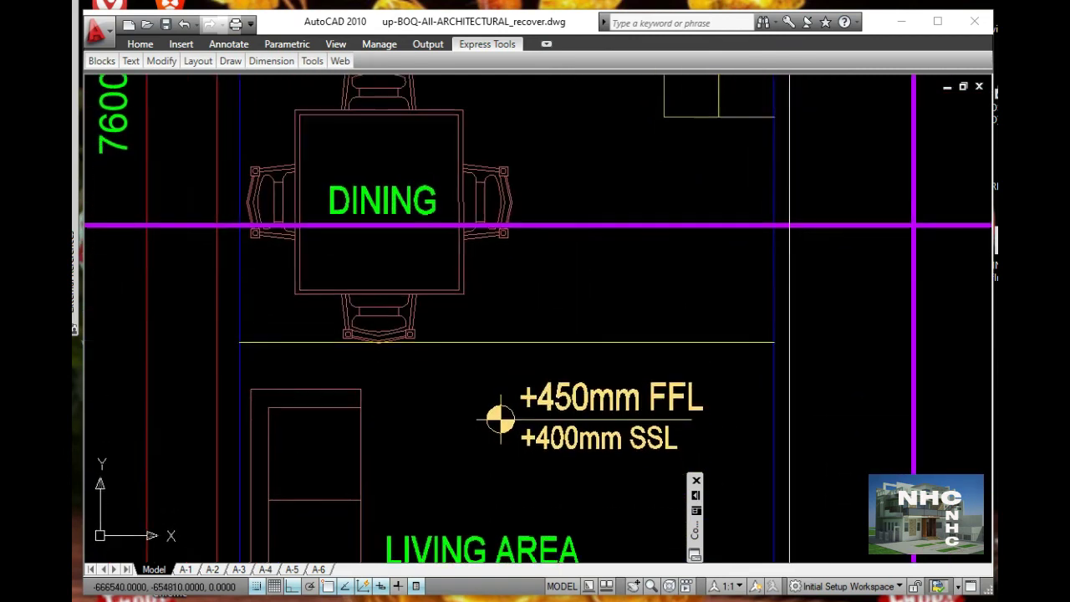
middle_click_drag(543, 519, 545, 430)
middle_click_drag(543, 469, 545, 444)
middle_click_drag(543, 519, 544, 390)
middle_click_drag(543, 468, 544, 447)
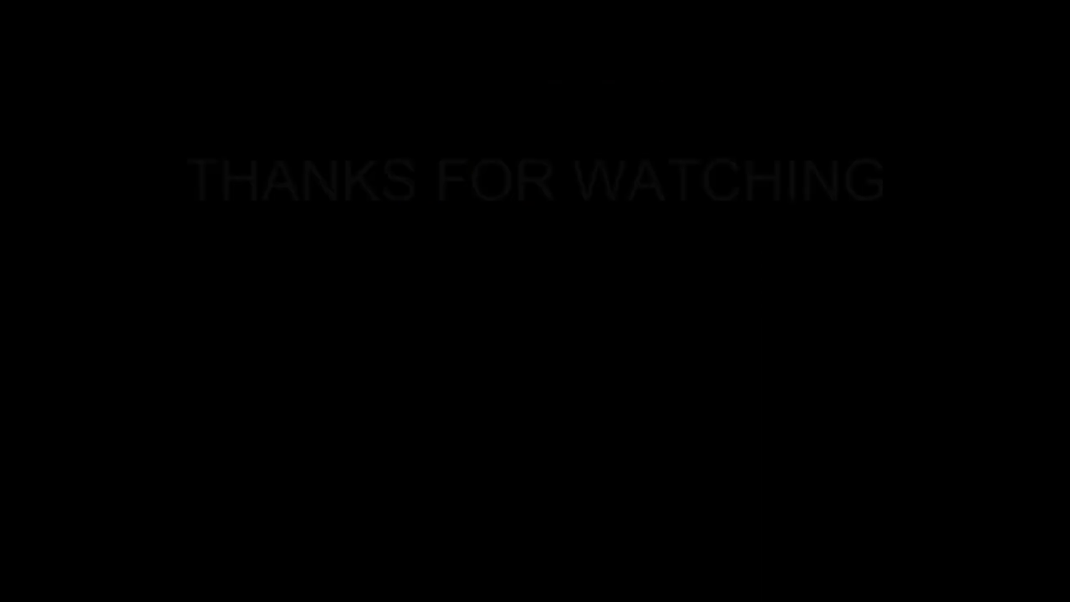